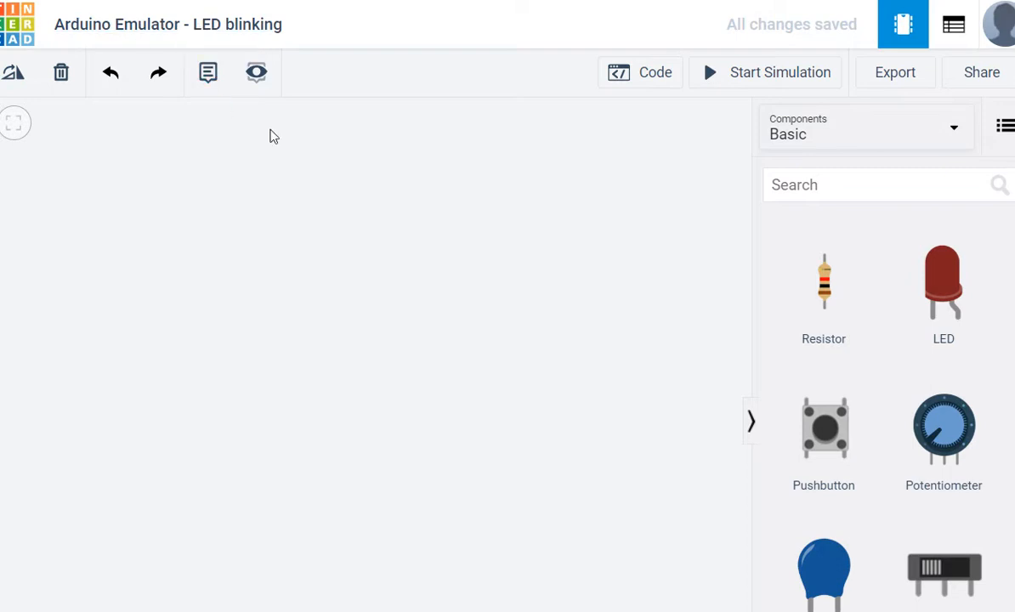
Place the Breadboard starter circuit from the Arduino starters on the empty workplane.
left_click(930, 136)
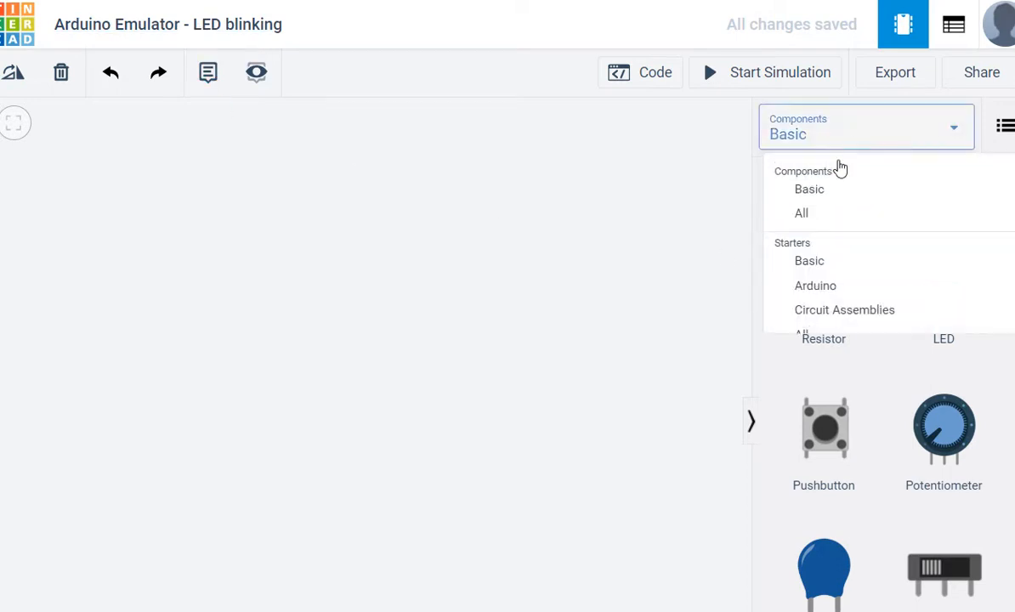
left_click(838, 289)
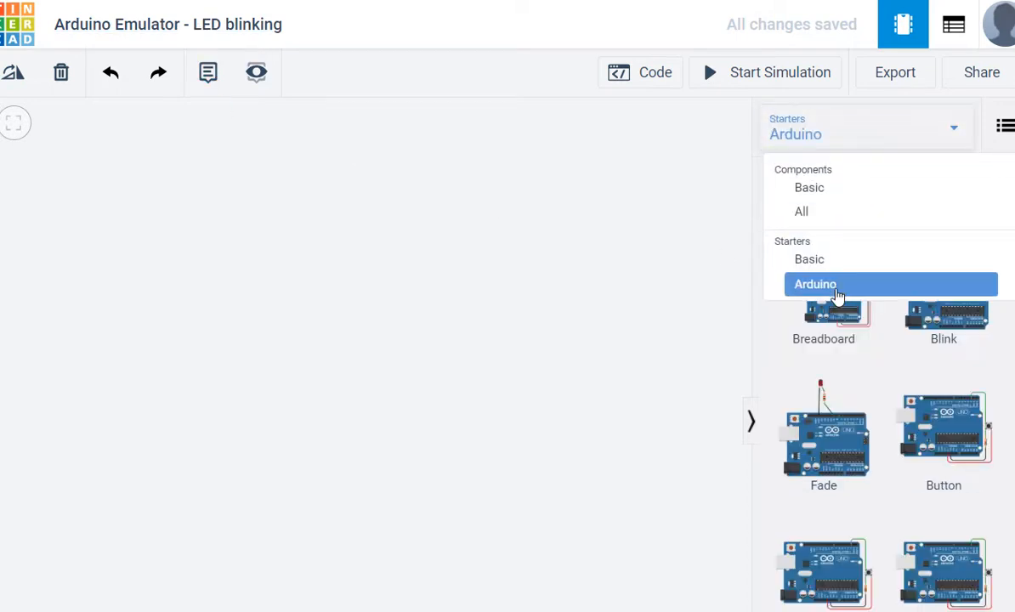
left_click(837, 134)
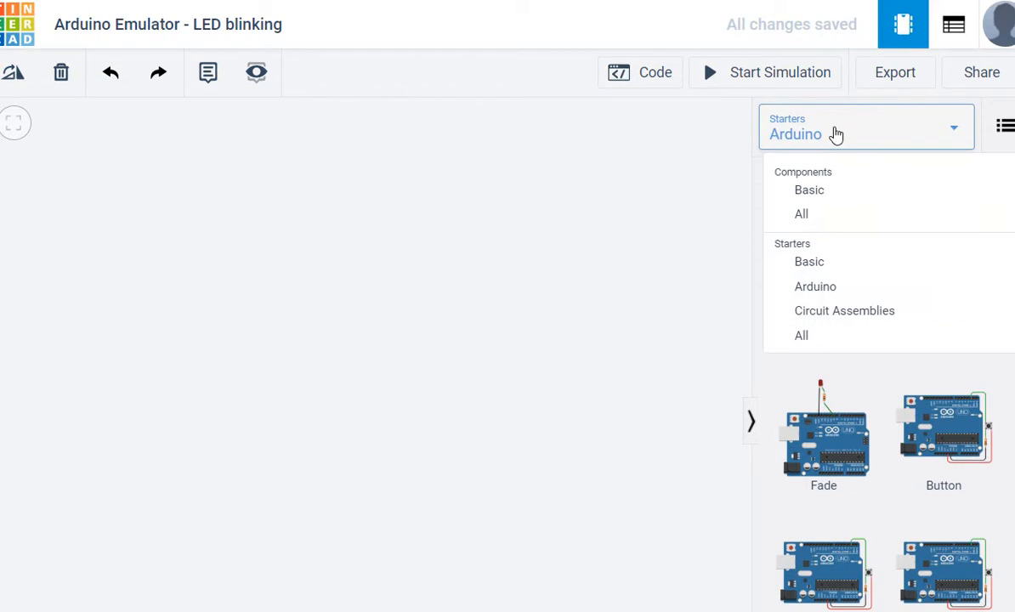
left_click(827, 293)
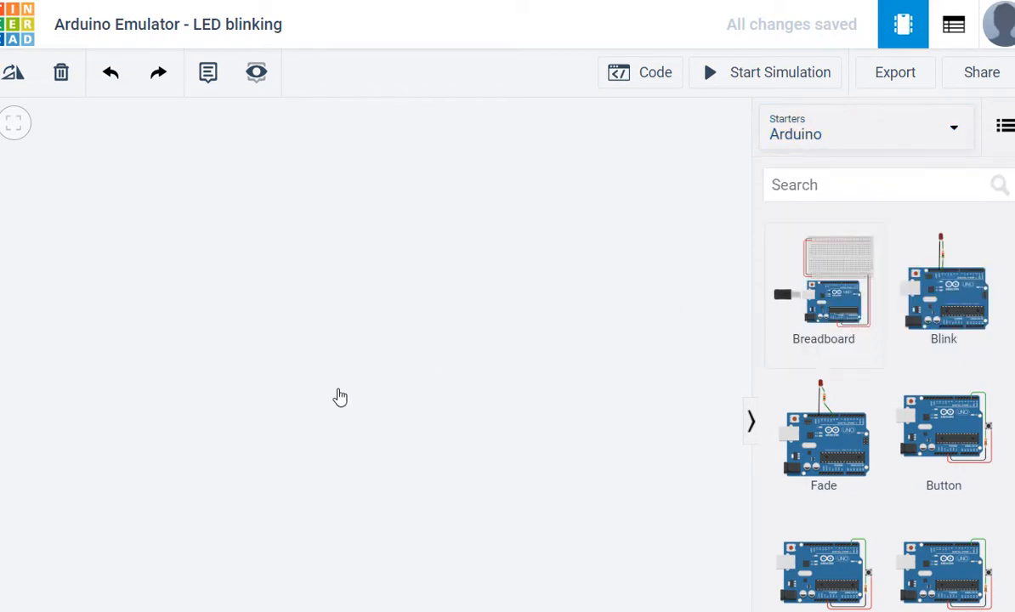
left_click(856, 292)
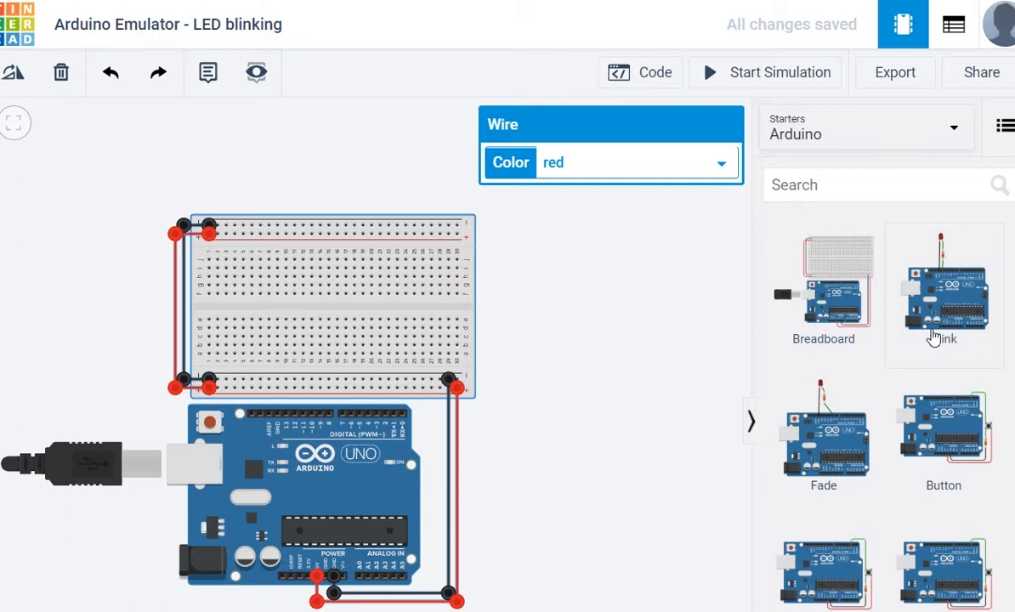
left_click(552, 350)
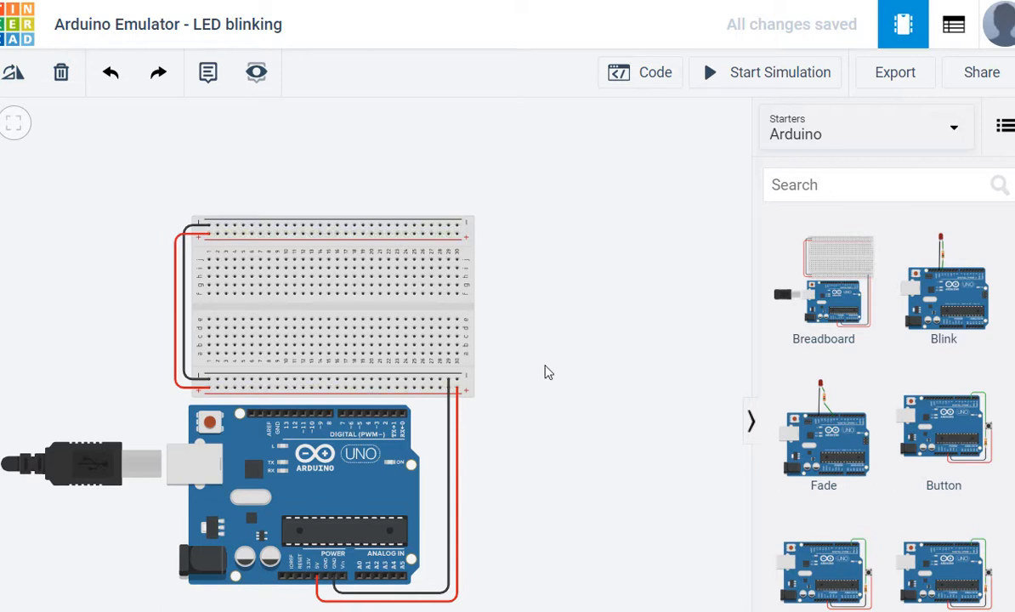
Add a resistor and an LED from the Basic components beside the breadboard.
left_click(899, 129)
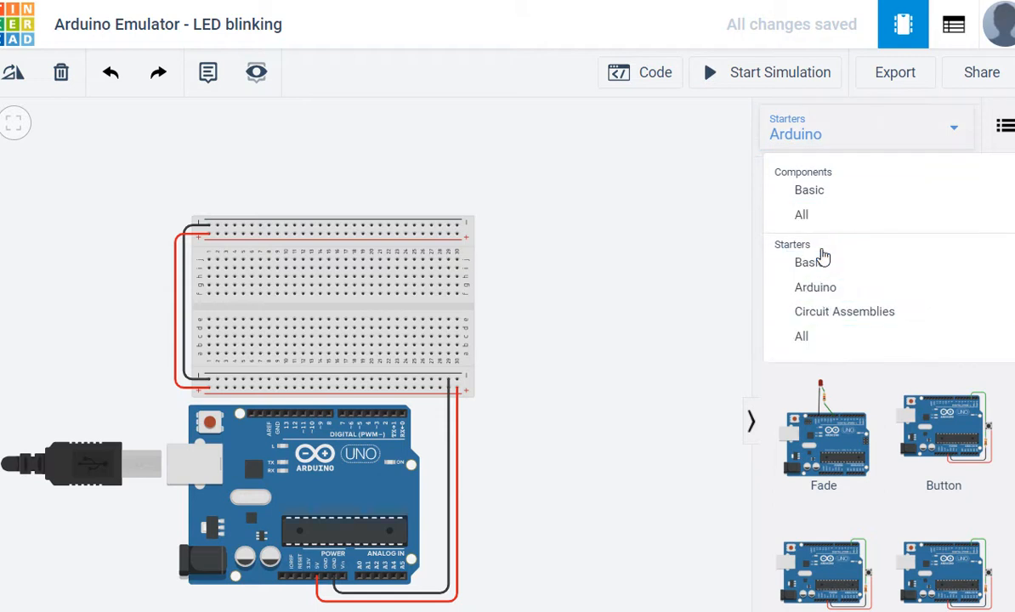
left_click(814, 201)
left_click_drag(808, 287, 536, 282)
left_click_drag(942, 285, 580, 287)
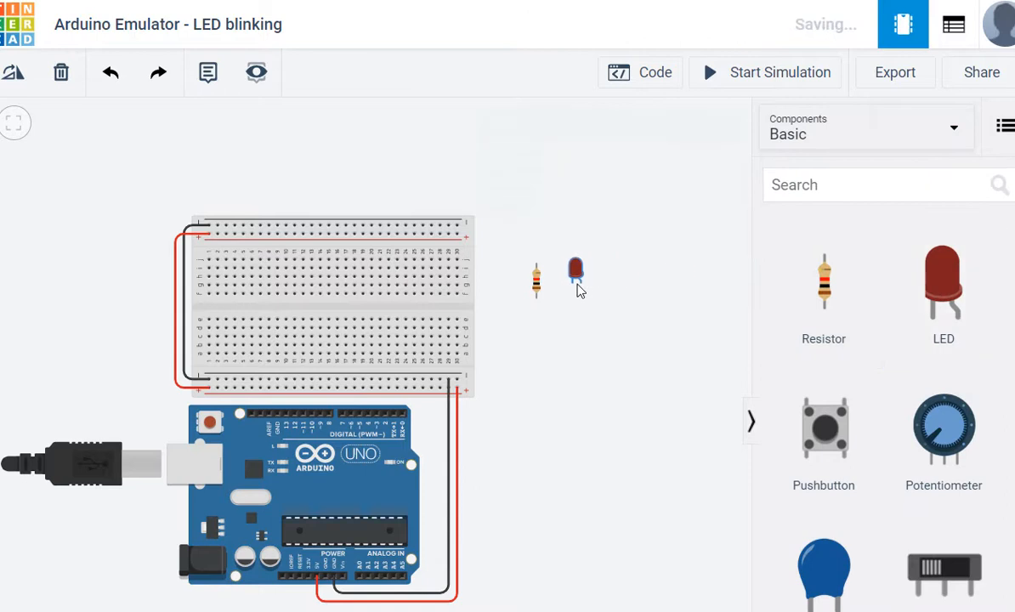
left_click(520, 472)
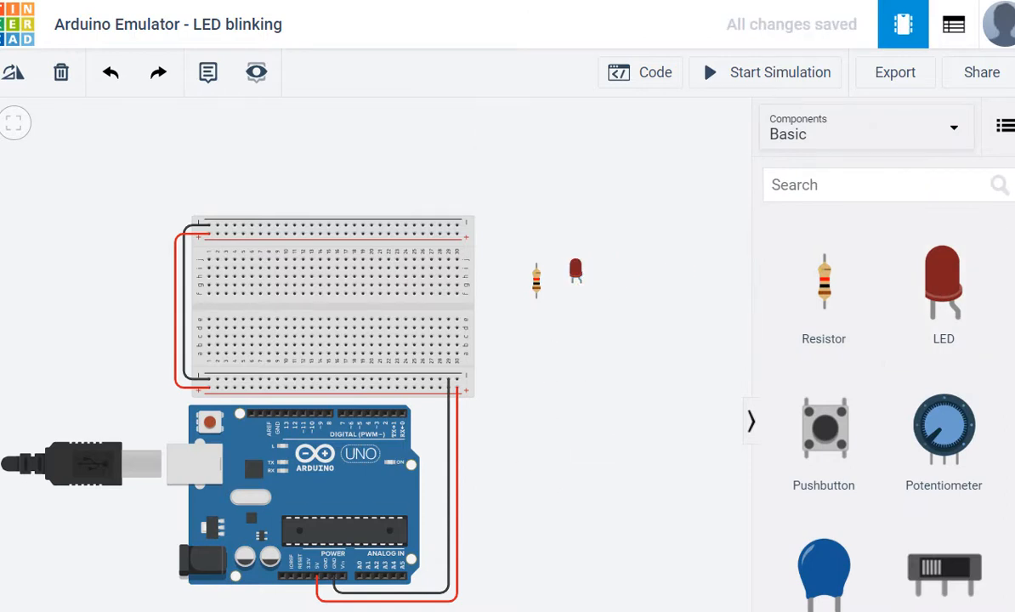
Open the Arduino's code and switch the editor from Blocks to Text, accepting the loss of the blocks.
left_click(633, 81)
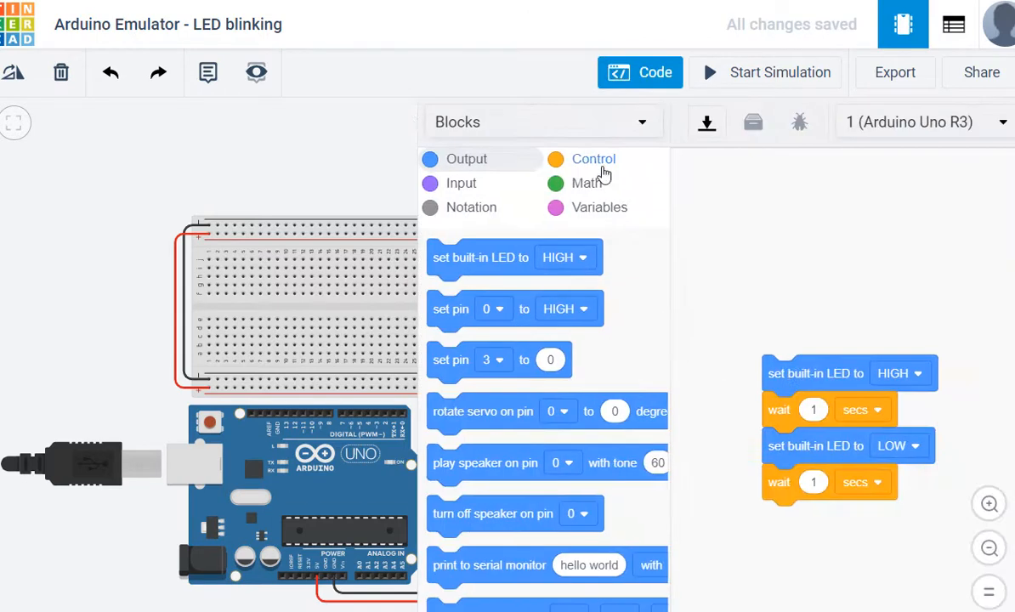
left_click(576, 129)
left_click(479, 213)
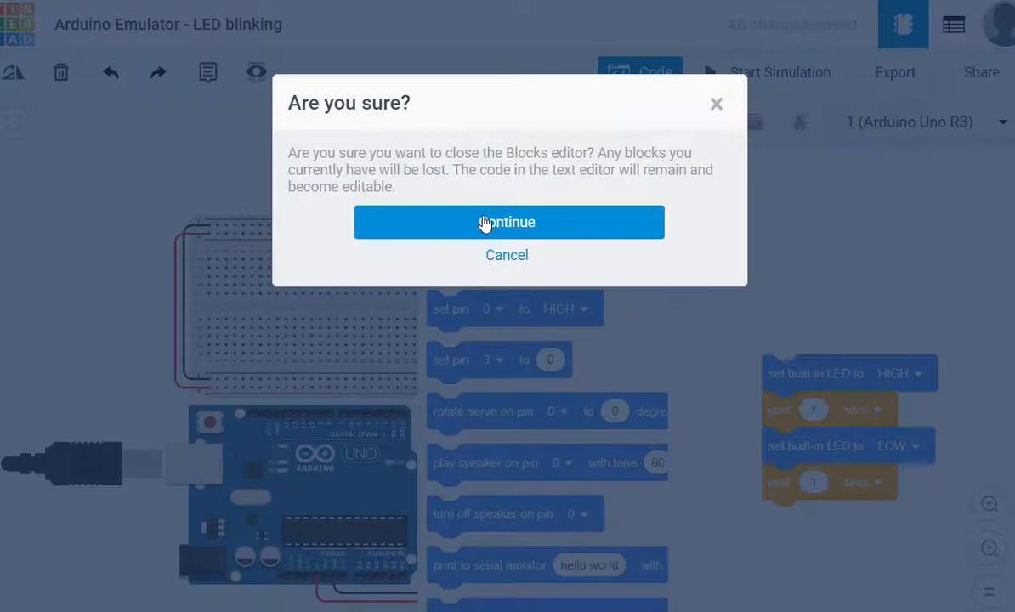
left_click(500, 235)
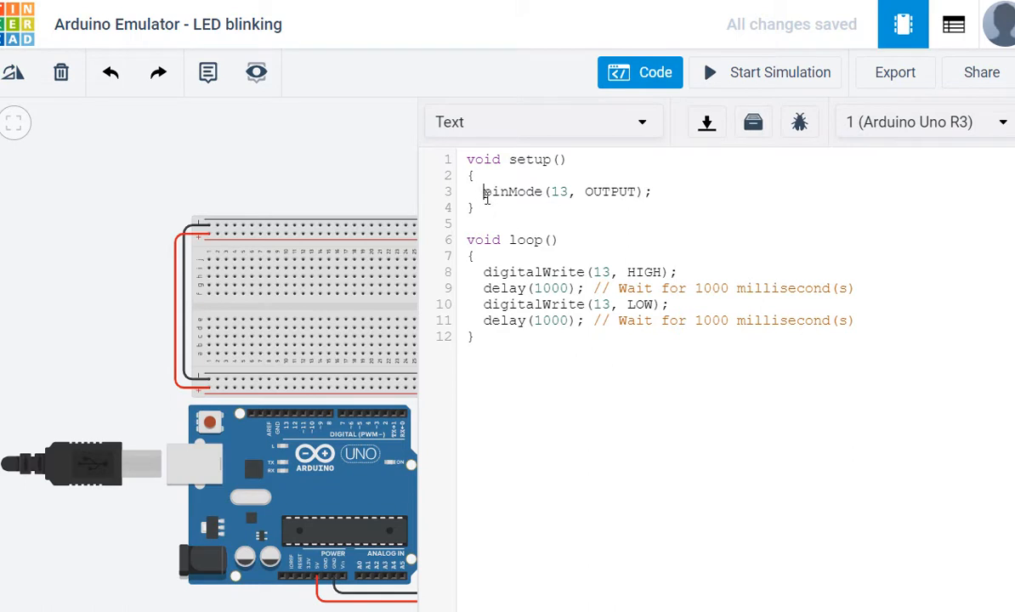
Examine the code's pinMode line in setup and the digitalWrite and delay lines in loop.
left_click_drag(484, 194, 648, 194)
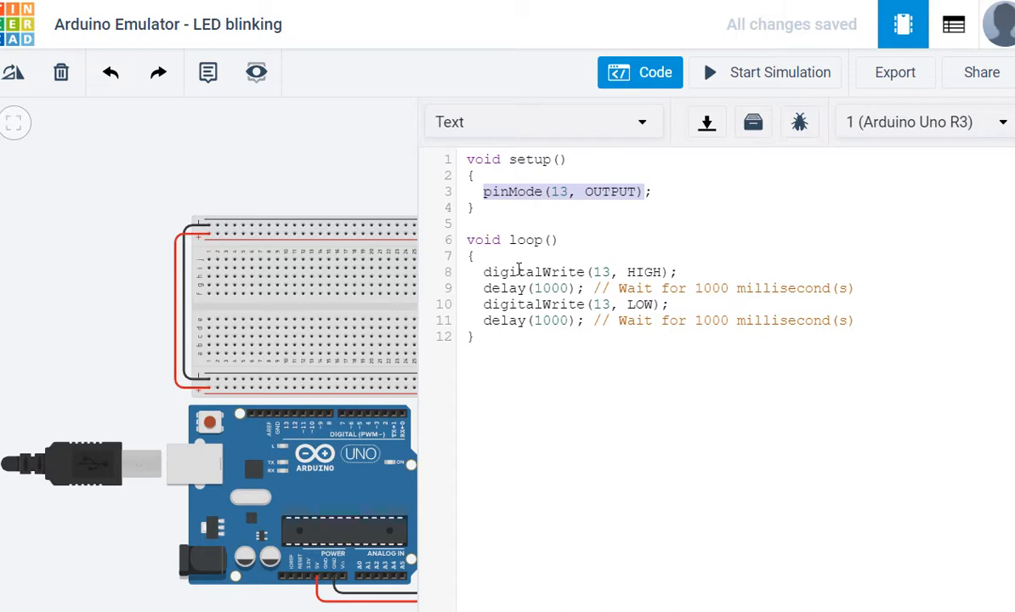
left_click_drag(629, 273, 673, 272)
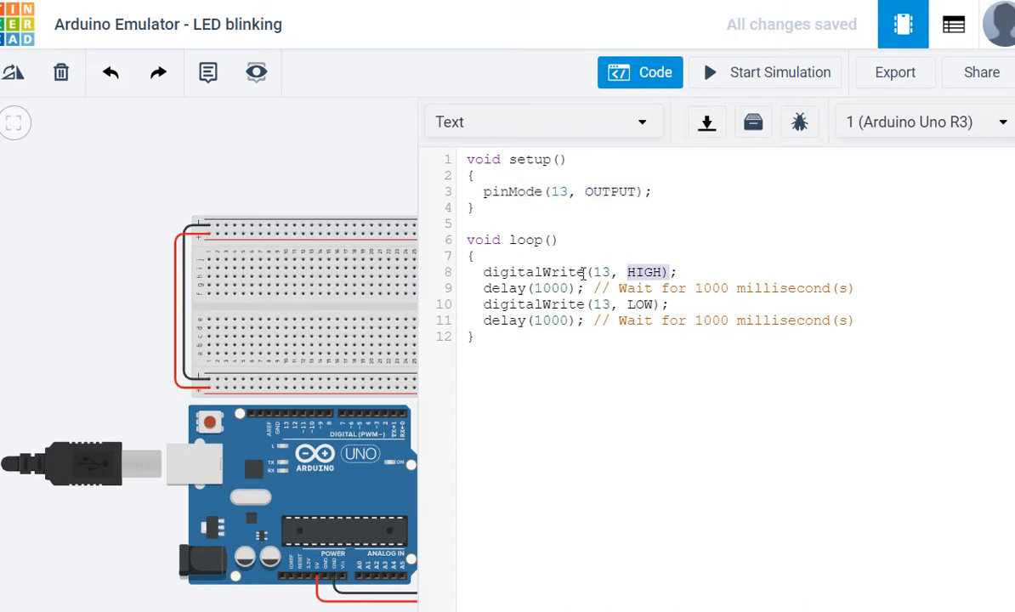
left_click_drag(509, 289, 636, 305)
left_click_drag(518, 320, 562, 320)
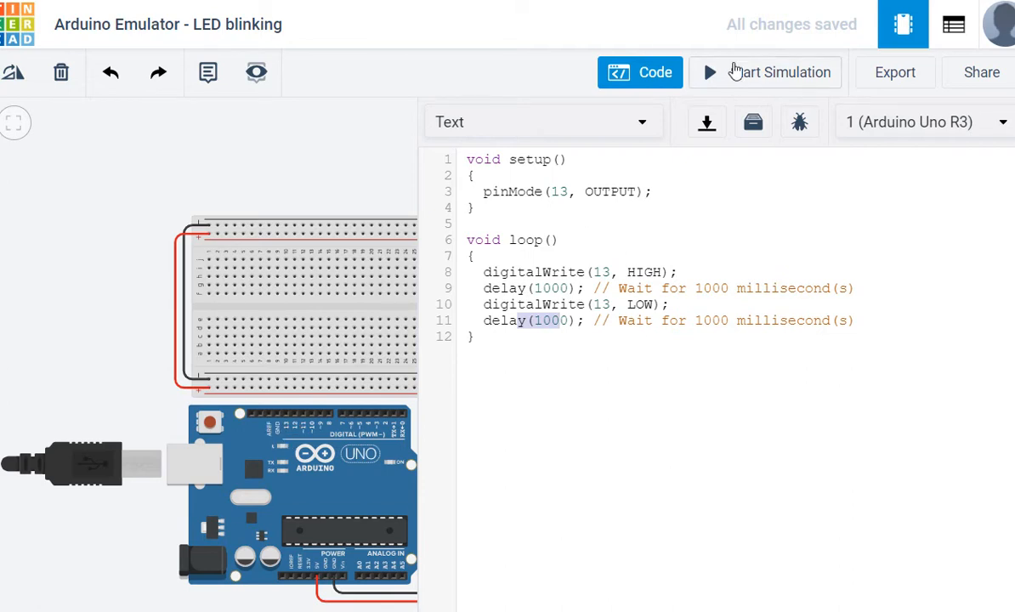
Run the simulation to check the board's built-in LED, stop it and close the code editor.
left_click(731, 75)
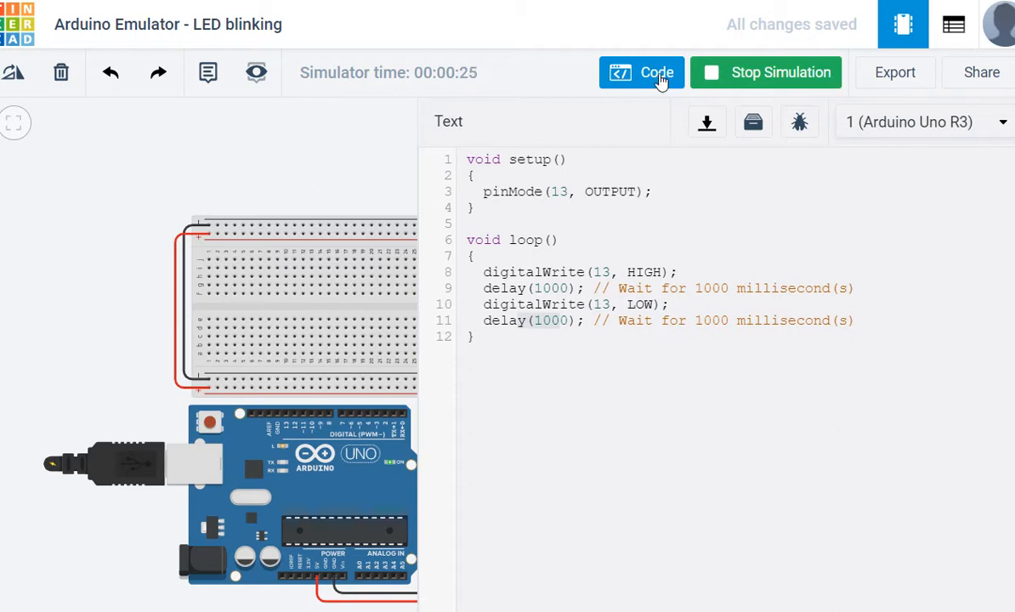
left_click(737, 74)
left_click(642, 75)
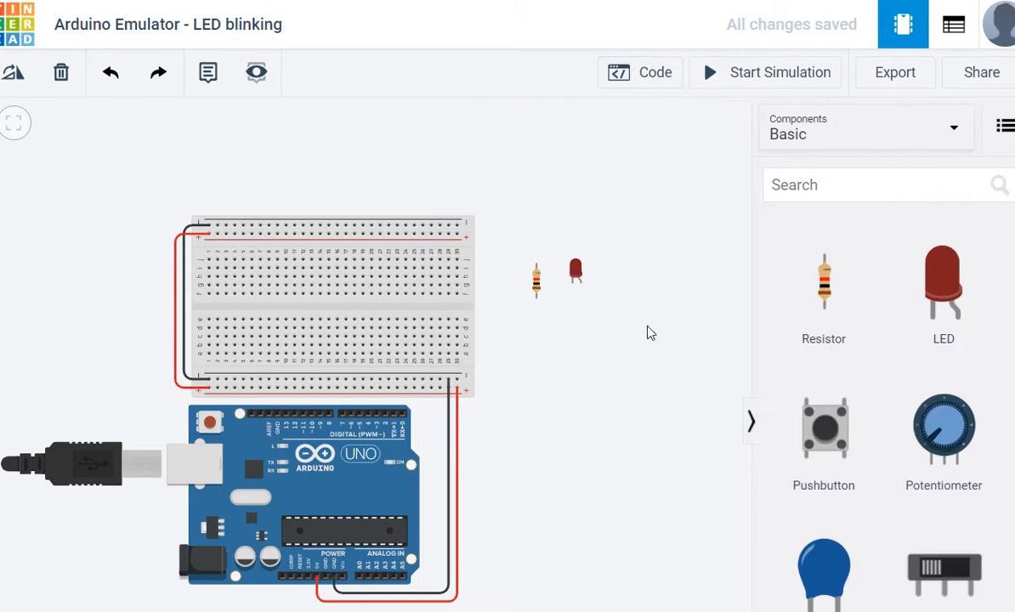
Wire Arduino pin 13 to breadboard column 10 and place the resistor across the centre gap in that column.
left_click(286, 417)
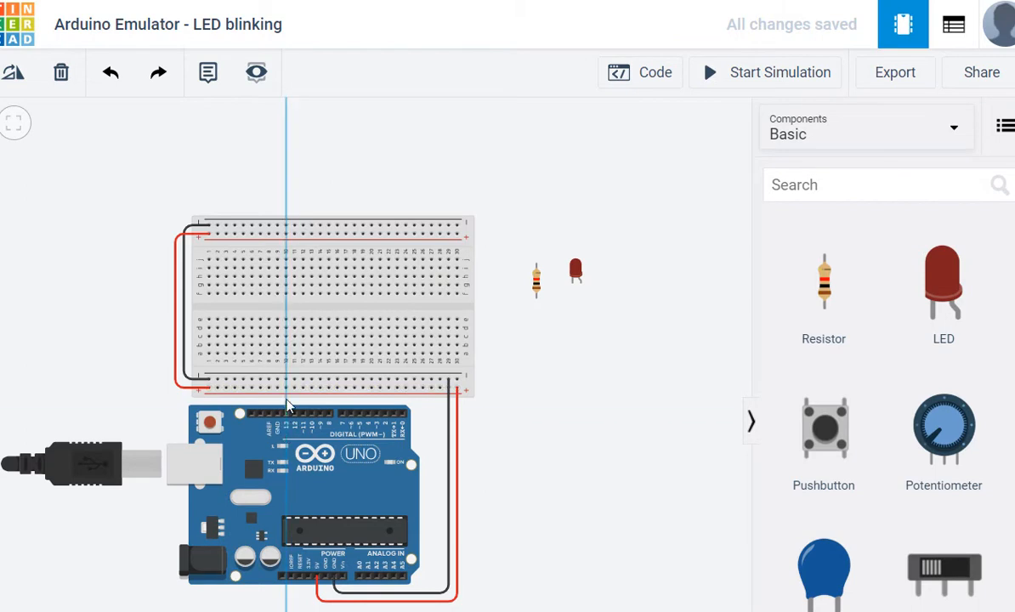
left_click(286, 346)
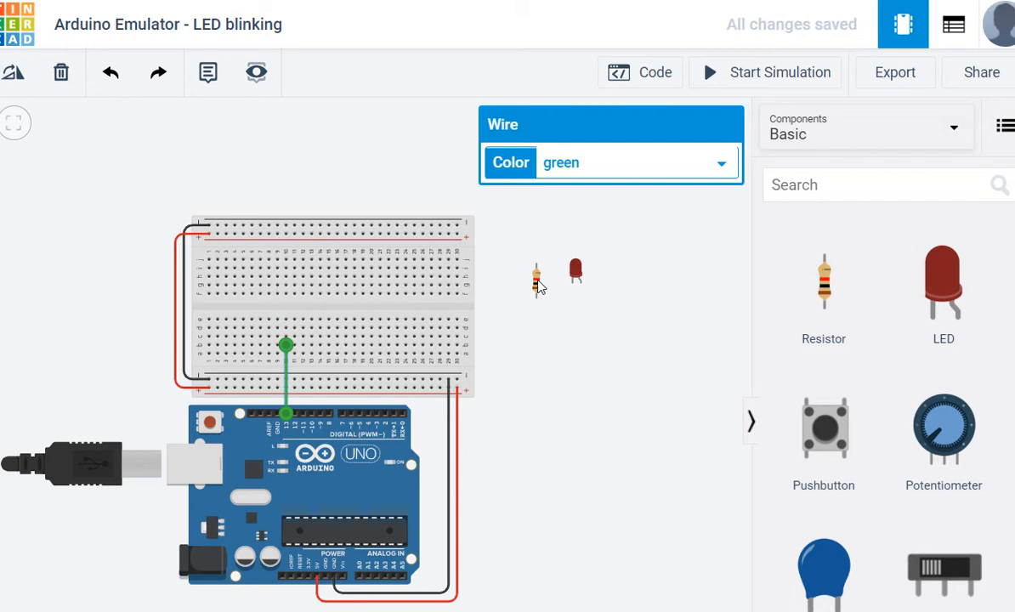
left_click_drag(538, 288, 284, 317)
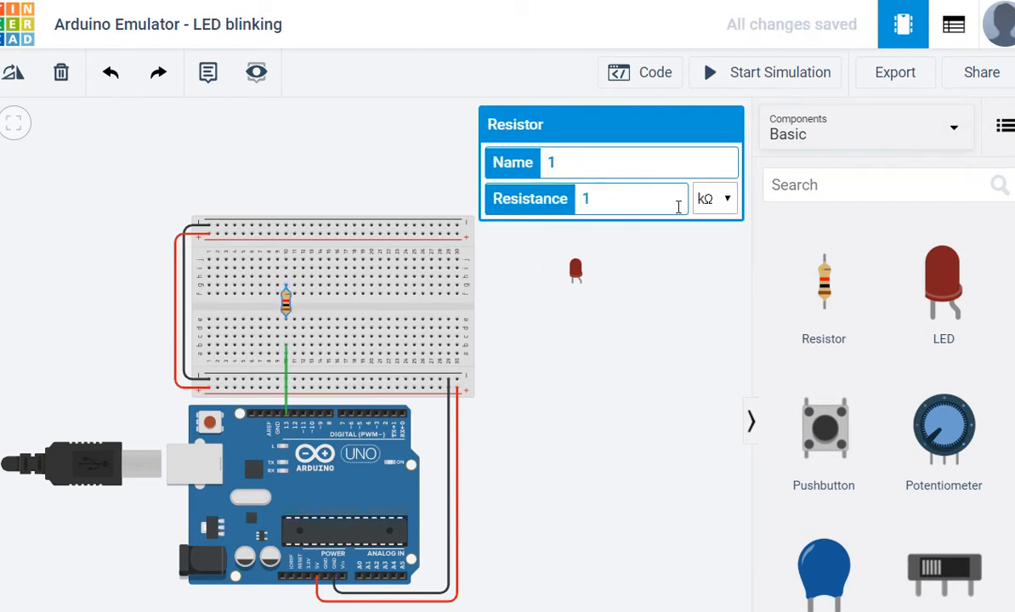
Set the resistor's resistance to 330 Ω.
left_click(719, 199)
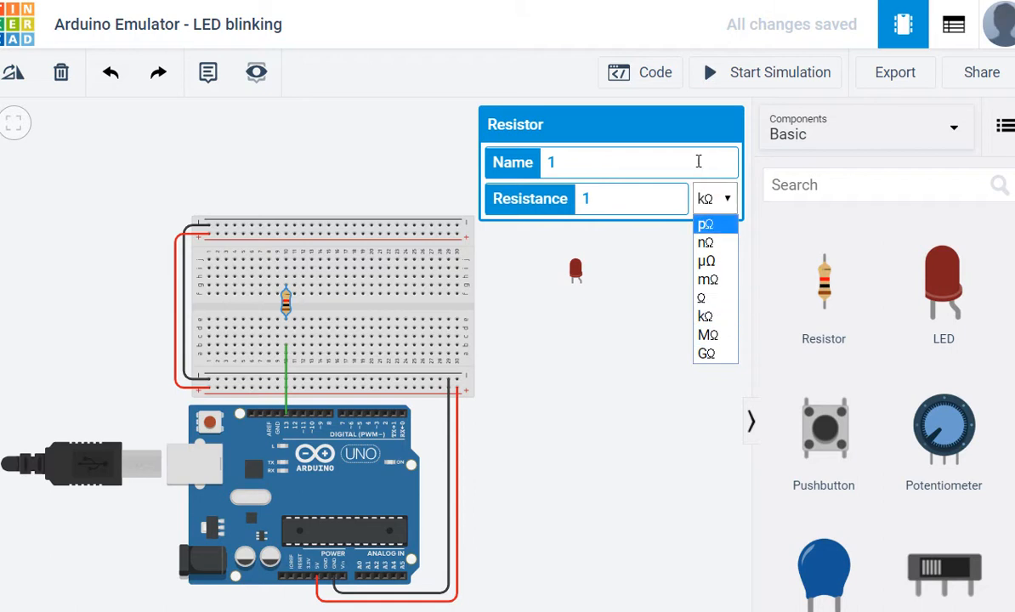
left_click(703, 298)
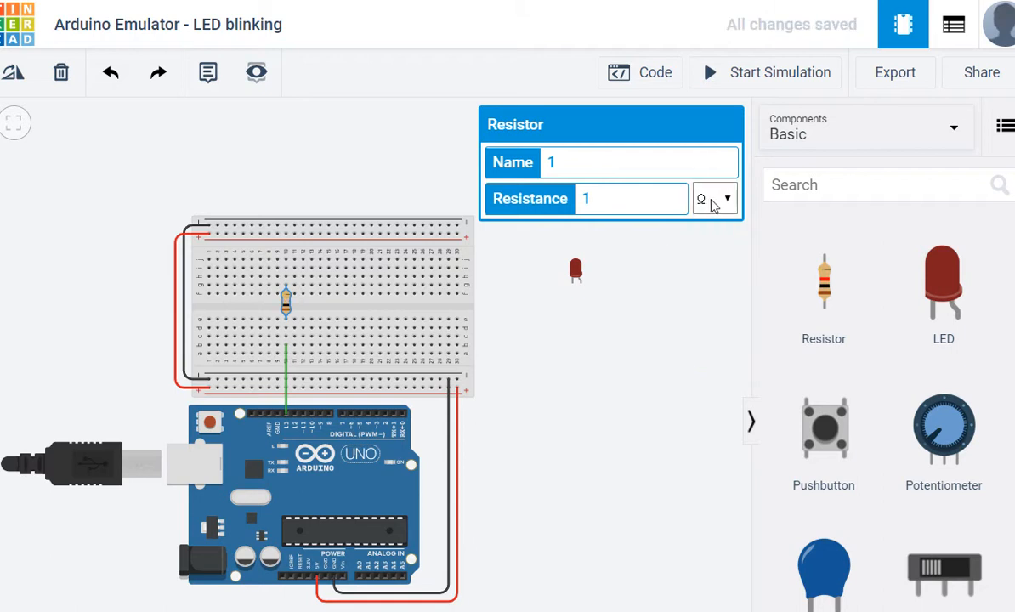
double_click(585, 190)
type("330")
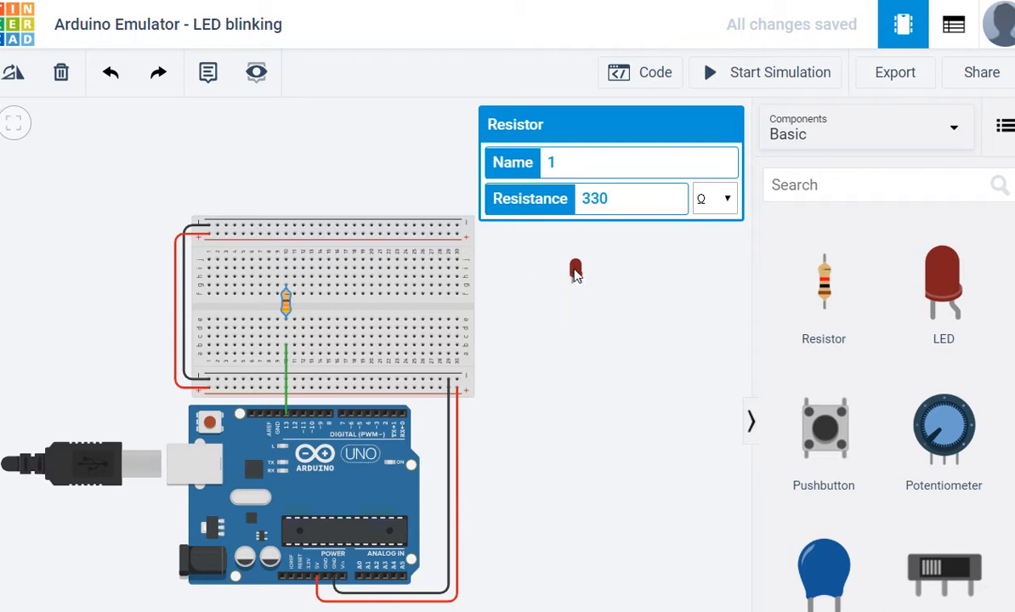
Place the LED across breadboard columns 9 and 10 above the resistor and wire column 9 to the Arduino's digital-side GND pin.
left_click_drag(575, 271, 281, 270)
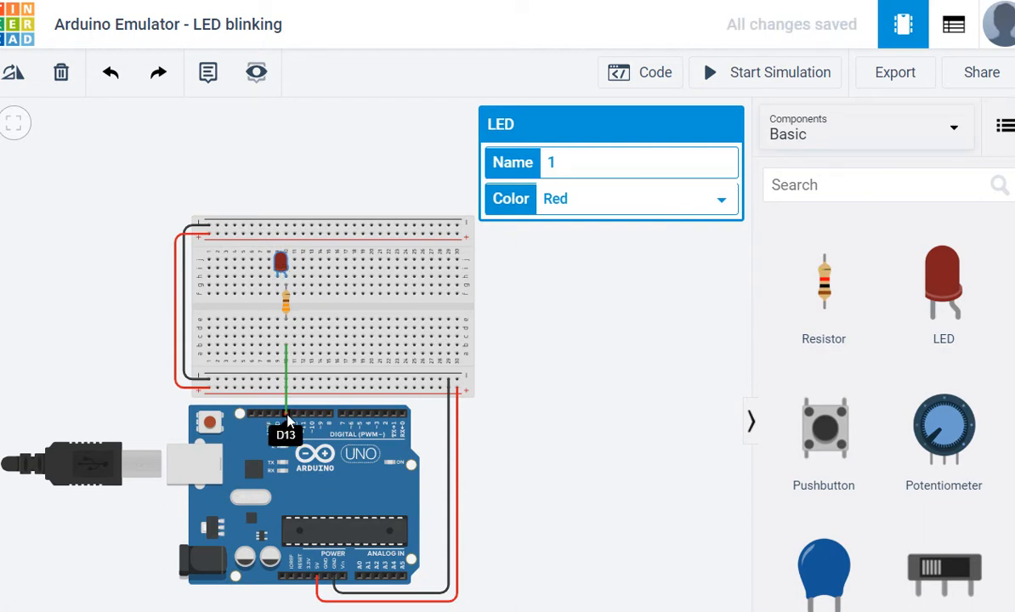
left_click(277, 279)
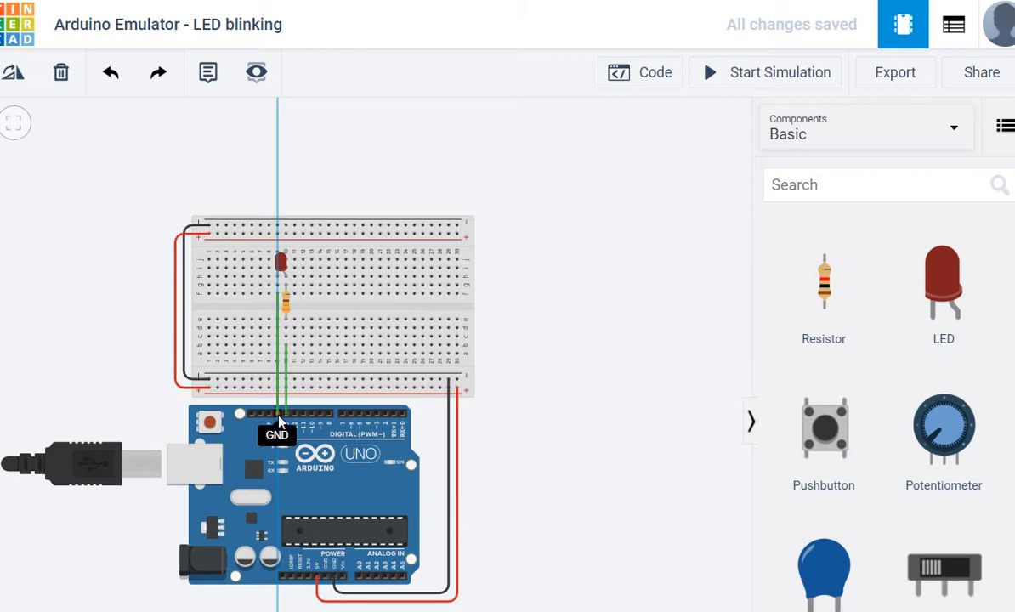
left_click(278, 417)
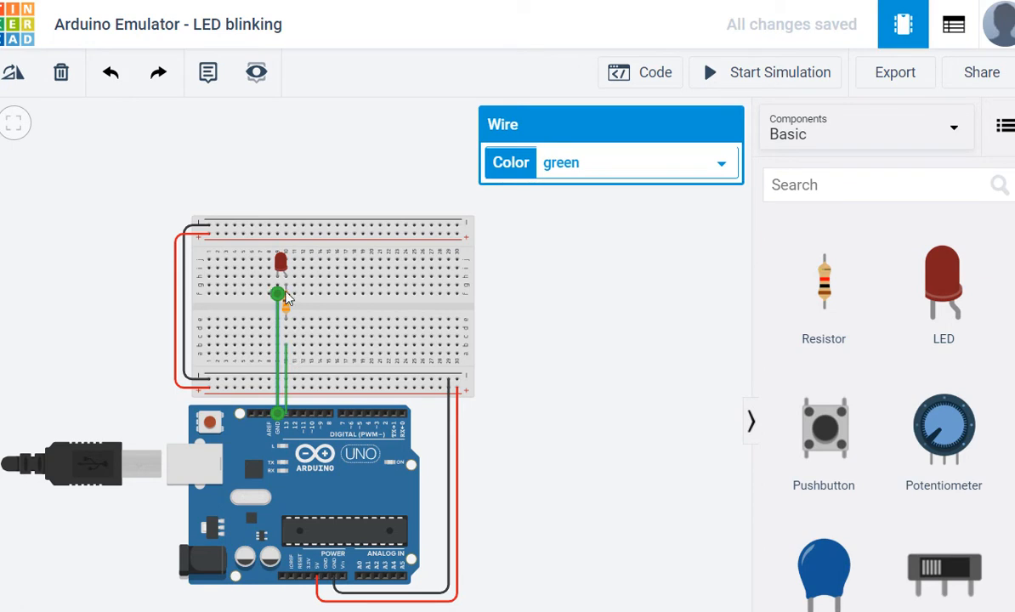
left_click(285, 416)
Show the code beside the circuit and run the simulation to check the external LED, stopping it when done.
left_click(654, 73)
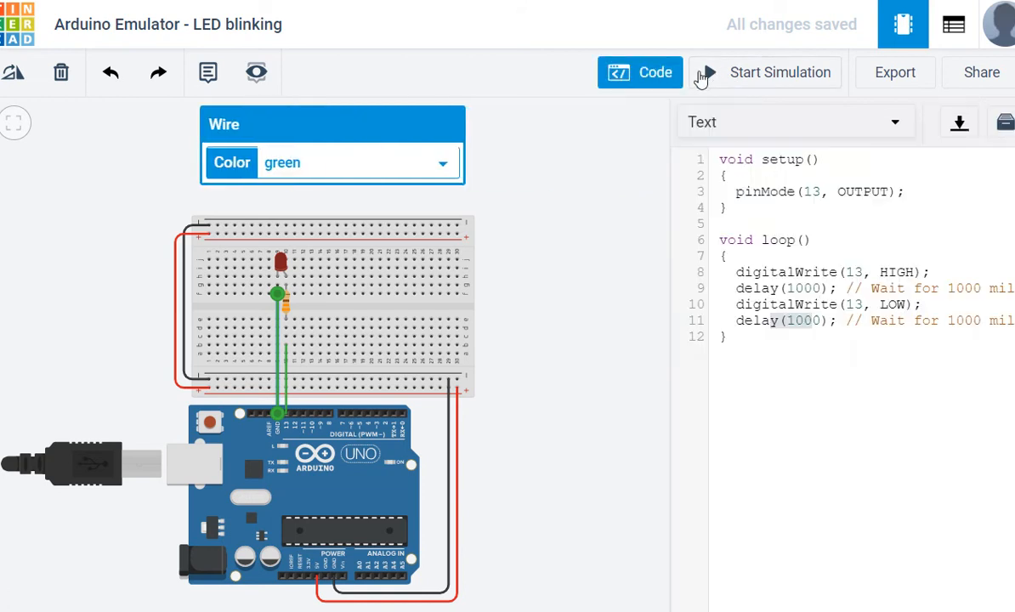
left_click(711, 74)
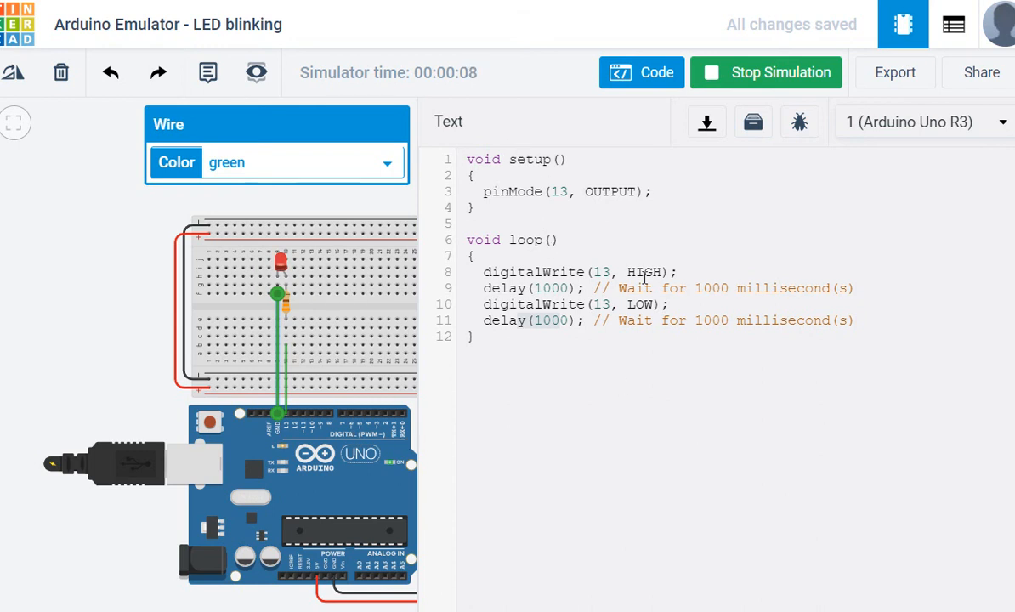
left_click(732, 74)
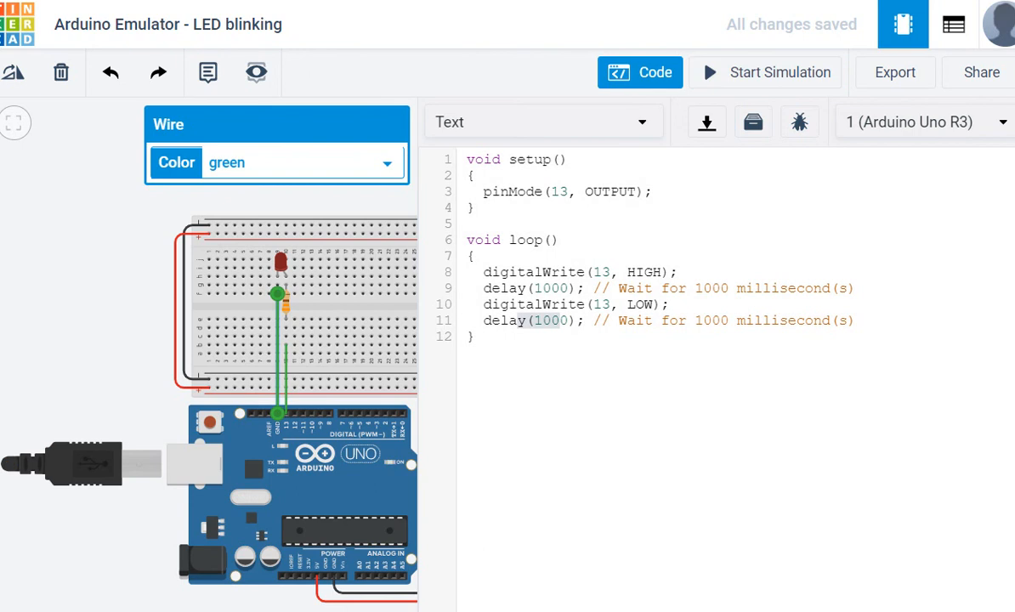